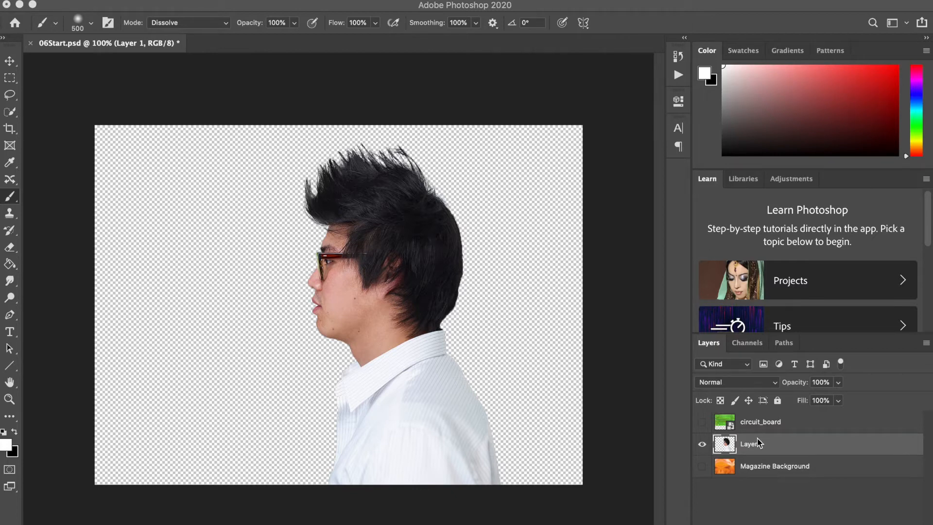
Step: Set up the Horizontal Type tool with the default black colour and the Impact font
{"action": "left_click", "coordinate": [12, 333]}
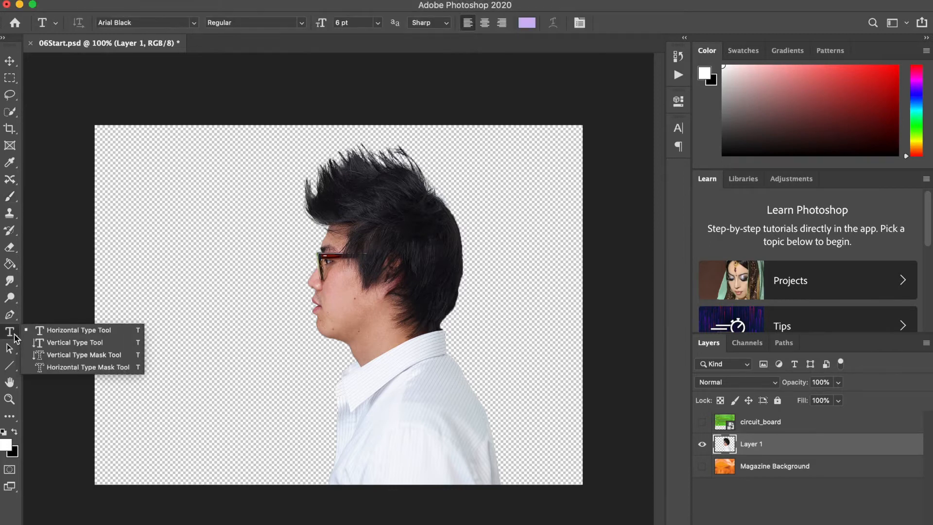
{"action": "left_click", "coordinate": [44, 330]}
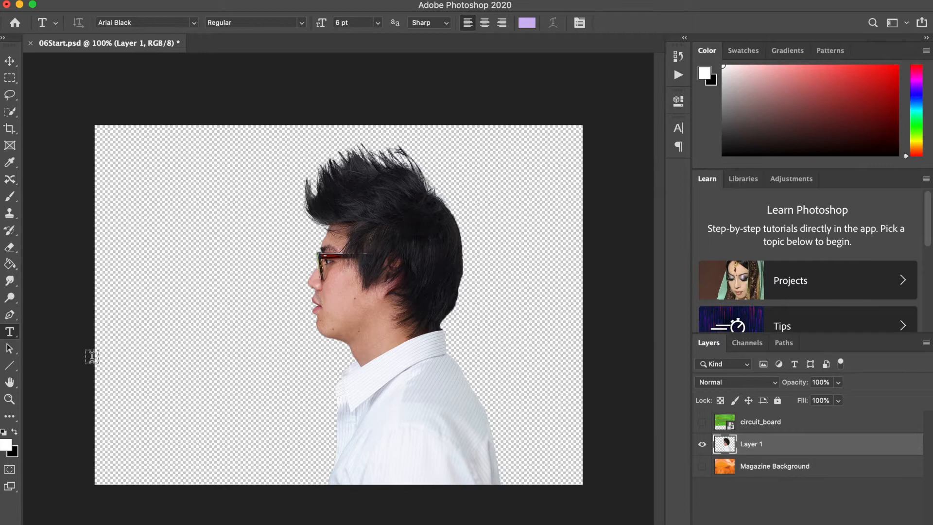
{"action": "key", "text": "d"}
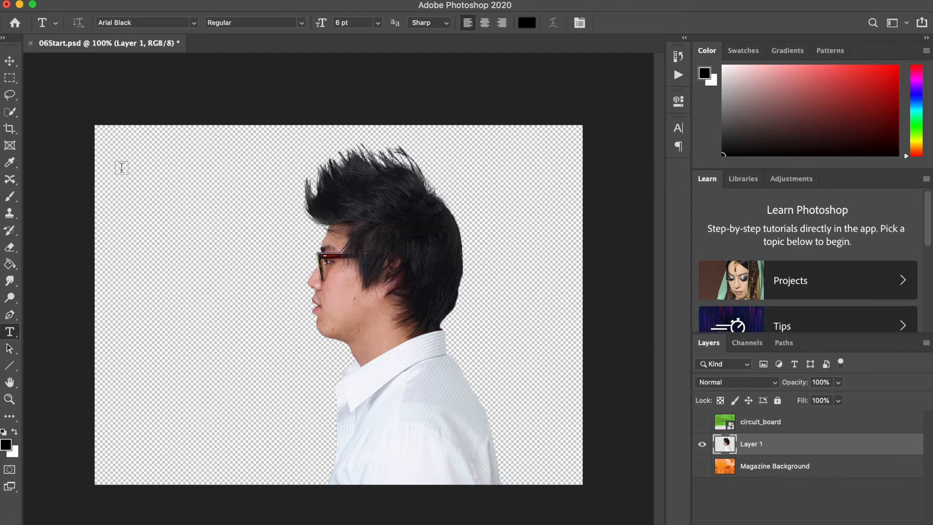
{"action": "left_click", "coordinate": [192, 24]}
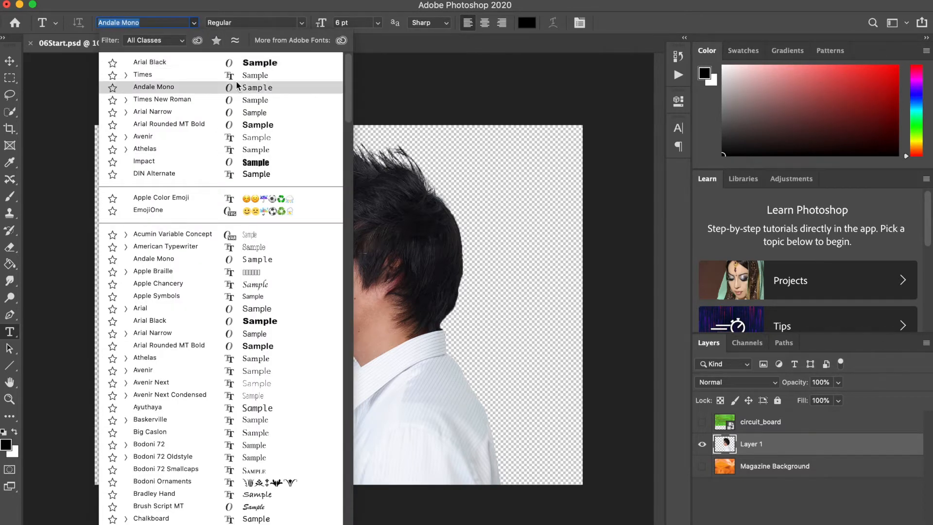
{"action": "left_click", "coordinate": [254, 163]}
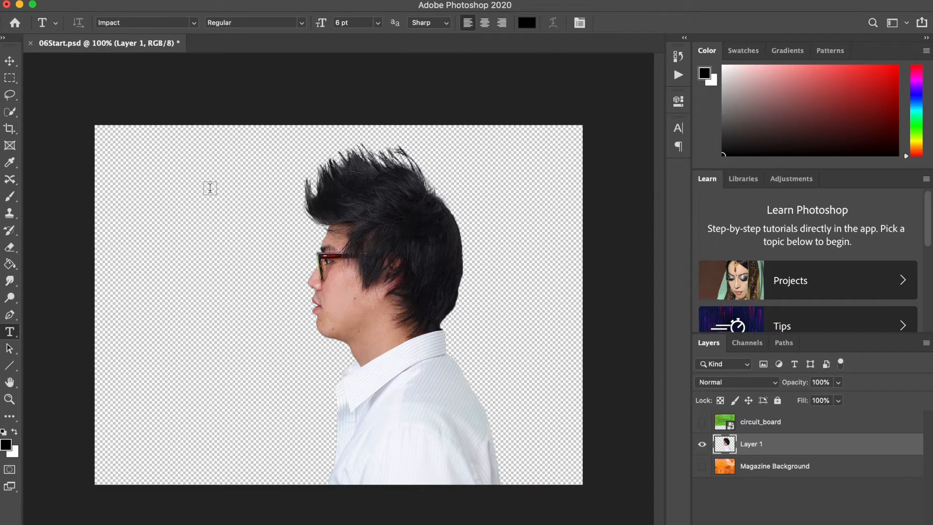
Step: Place the text "DIGITAL" at 36 pt over the man's hair
{"action": "left_click", "coordinate": [271, 183]}
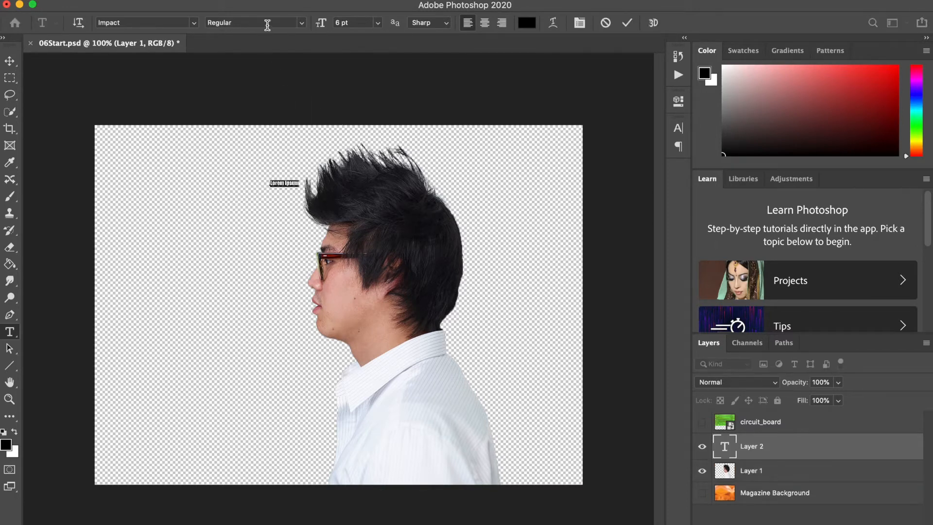
{"action": "left_click_drag", "start_coordinate": [322, 30], "coordinate": [340, 38]}
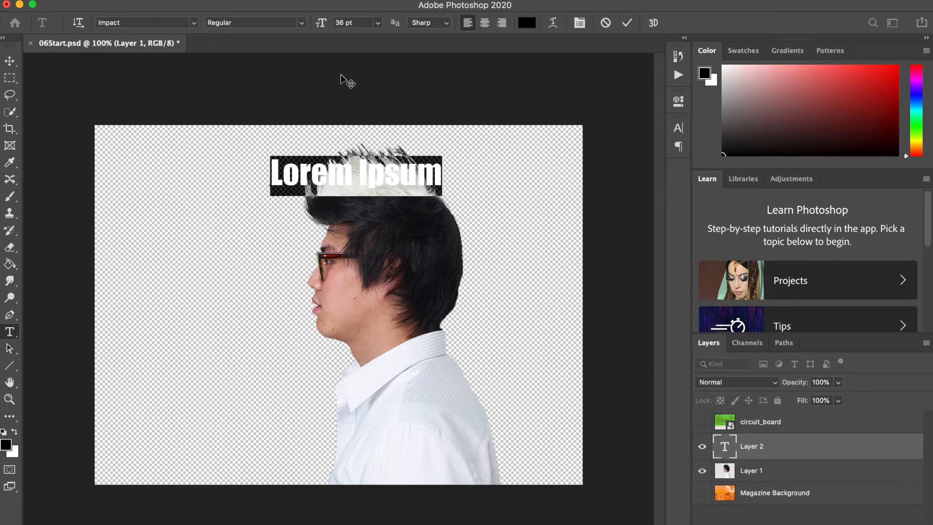
{"action": "triple_click", "coordinate": [356, 163]}
{"action": "type", "text": "DICIT"}
{"action": "key", "text": "BackSpace"}
{"action": "key", "text": "BackSpace"}
{"action": "key", "text": "BackSpace"}
{"action": "type", "text": "GITAL"}
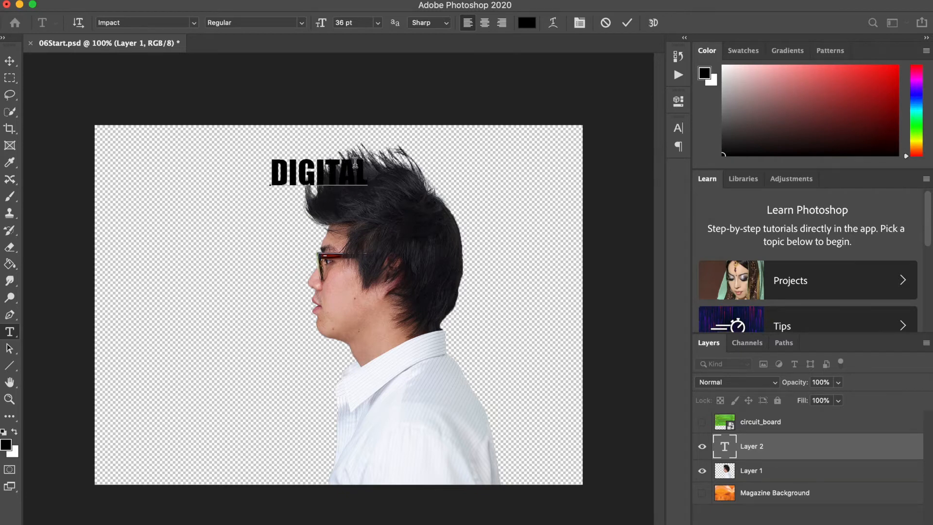
Step: Enlarge the DIGITAL text to 61 pt and move it over the top of the man's head
{"action": "left_click_drag", "start_coordinate": [268, 183], "coordinate": [393, 184]}
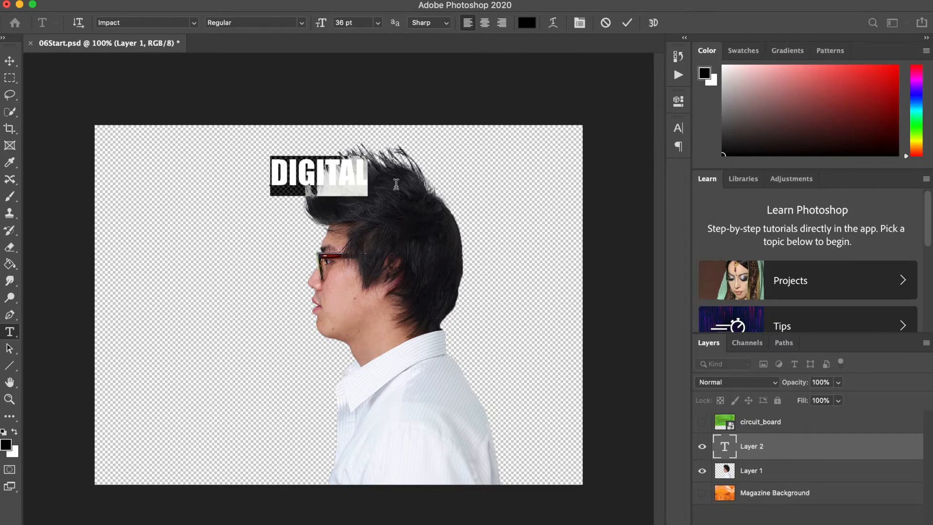
{"action": "left_click_drag", "start_coordinate": [321, 27], "coordinate": [342, 25]}
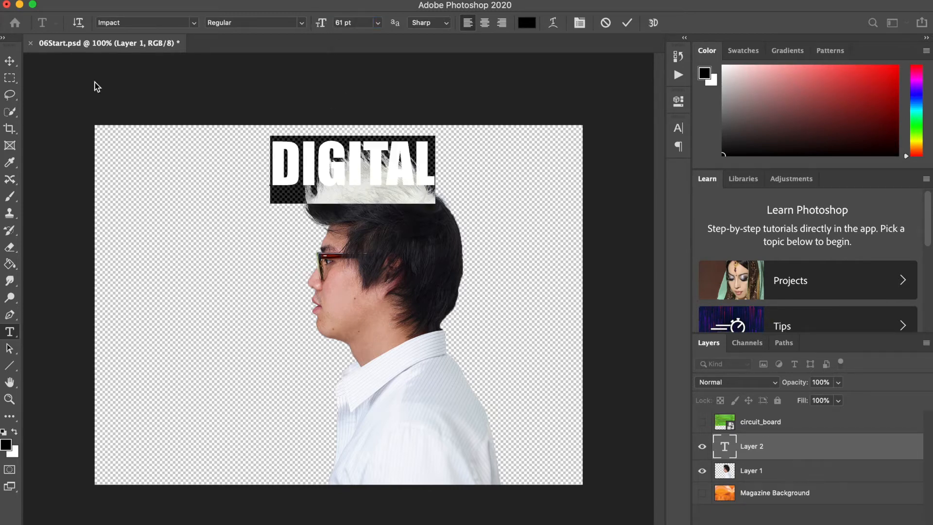
{"action": "left_click", "coordinate": [10, 61]}
{"action": "left_click_drag", "start_coordinate": [294, 169], "coordinate": [320, 184]}
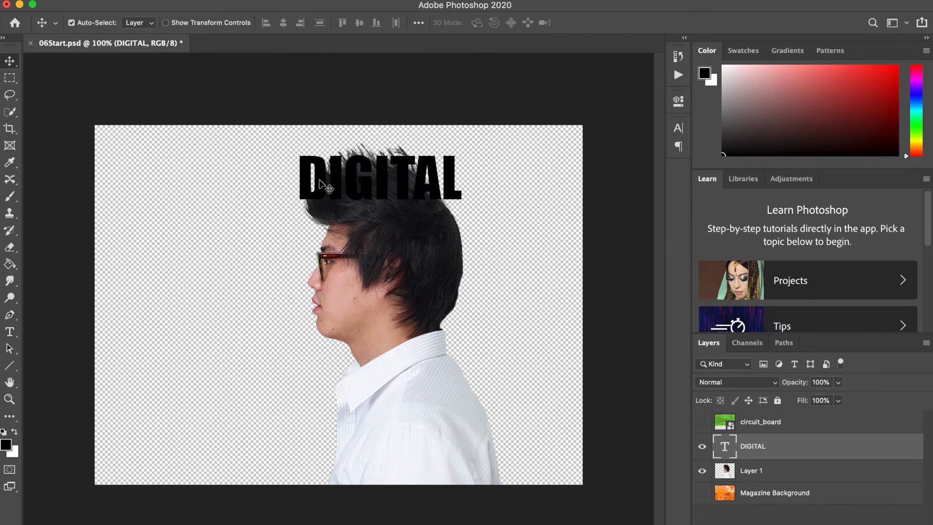
Step: Set the DIGITAL text to 82 pt and reposition it so it spans the top of the man's hair
{"action": "double_click", "coordinate": [723, 451]}
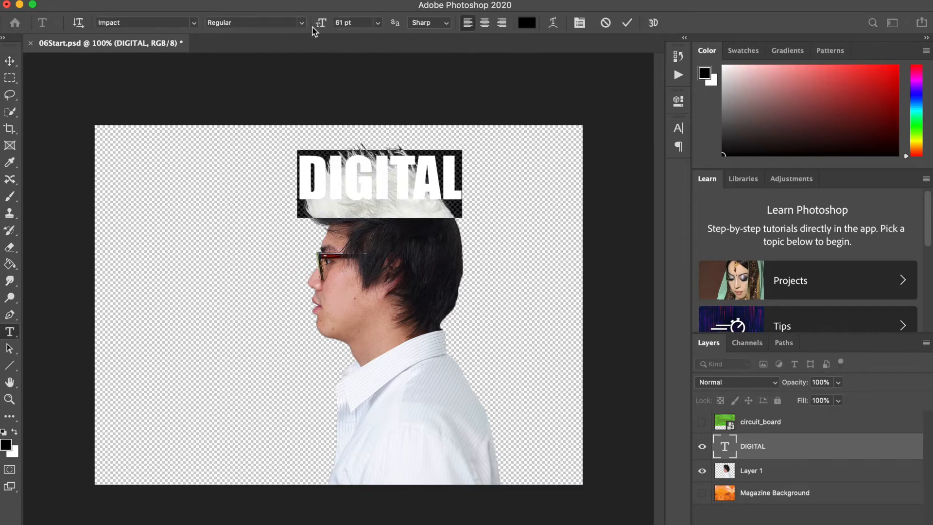
{"action": "left_click", "coordinate": [378, 24]}
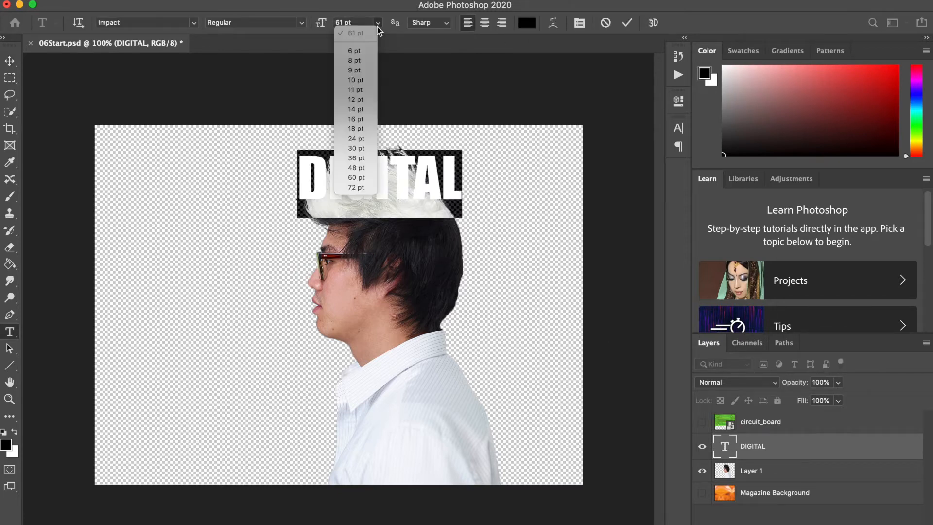
{"action": "left_click", "coordinate": [378, 24]}
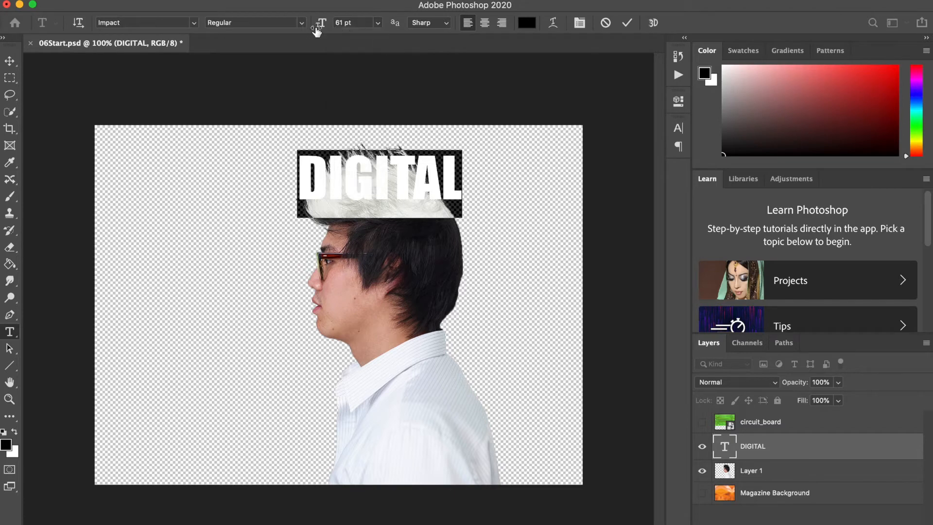
{"action": "left_click_drag", "start_coordinate": [322, 23], "coordinate": [332, 27]}
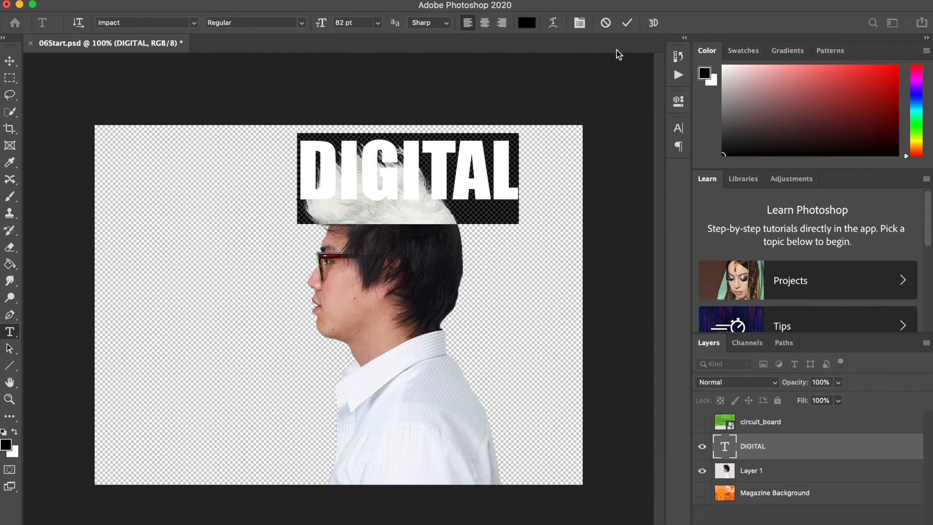
{"action": "left_click", "coordinate": [628, 24]}
{"action": "key", "text": "v"}
{"action": "left_click_drag", "start_coordinate": [375, 172], "coordinate": [354, 169]}
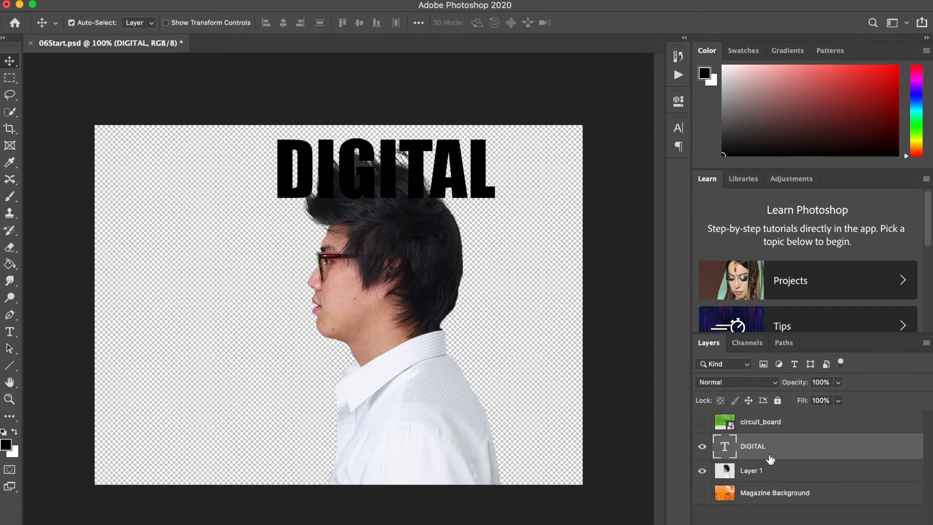
Step: Show the circuit_board layer, then scale it down and move it to cover the DIGITAL text
{"action": "left_click", "coordinate": [753, 425]}
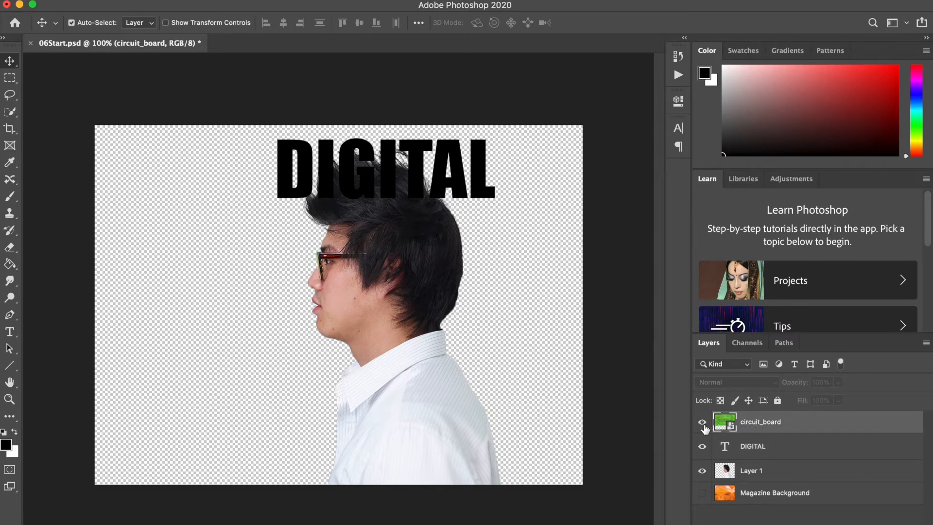
{"action": "left_click", "coordinate": [702, 422]}
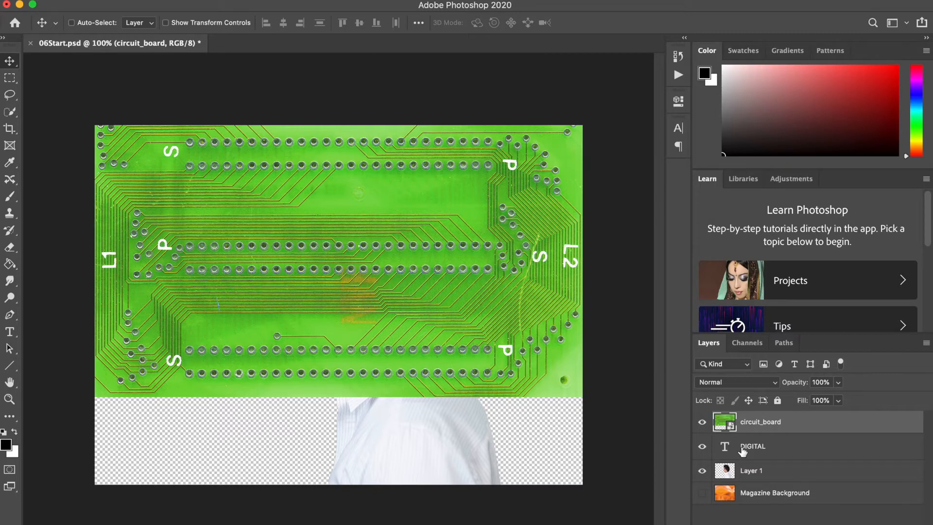
{"action": "key", "text": "super+t"}
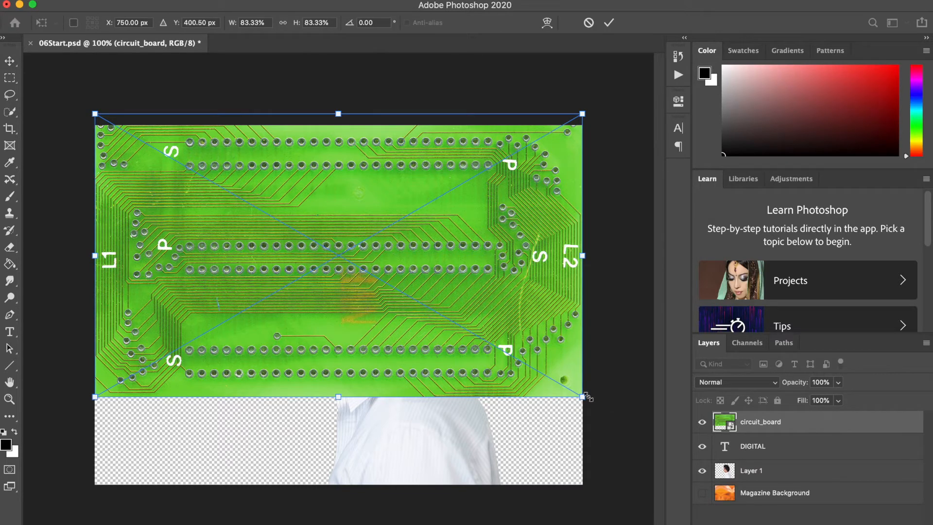
{"action": "left_click_drag", "start_coordinate": [583, 397], "coordinate": [349, 240]}
{"action": "left_click_drag", "start_coordinate": [308, 215], "coordinate": [480, 217]}
{"action": "left_click", "coordinate": [607, 24]}
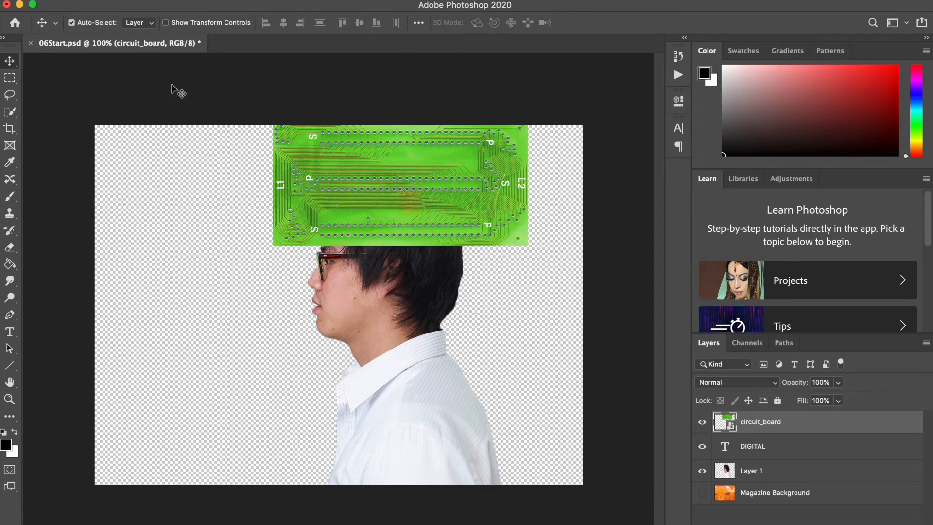
Step: Clip the circuit_board layer to the DIGITAL text and merge the two layers into one
{"action": "left_click", "coordinate": [181, 2]}
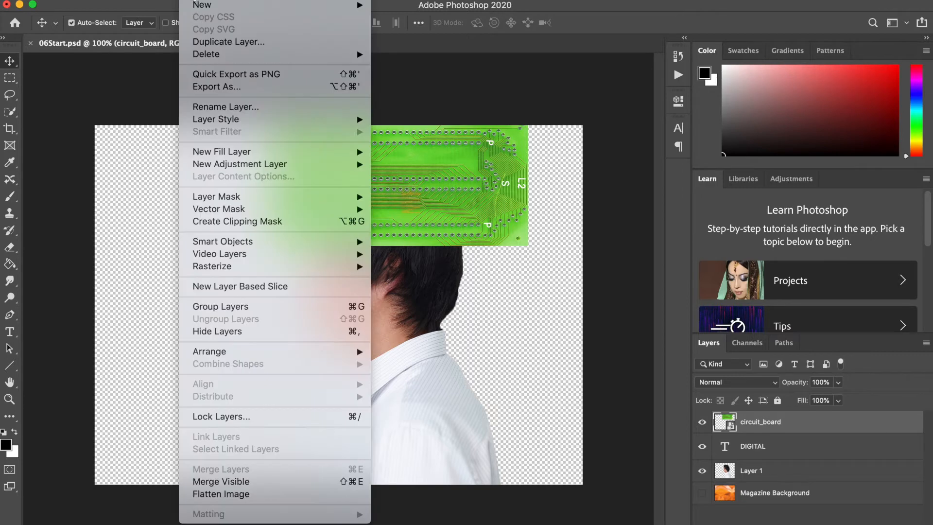
{"action": "left_click", "coordinate": [214, 222]}
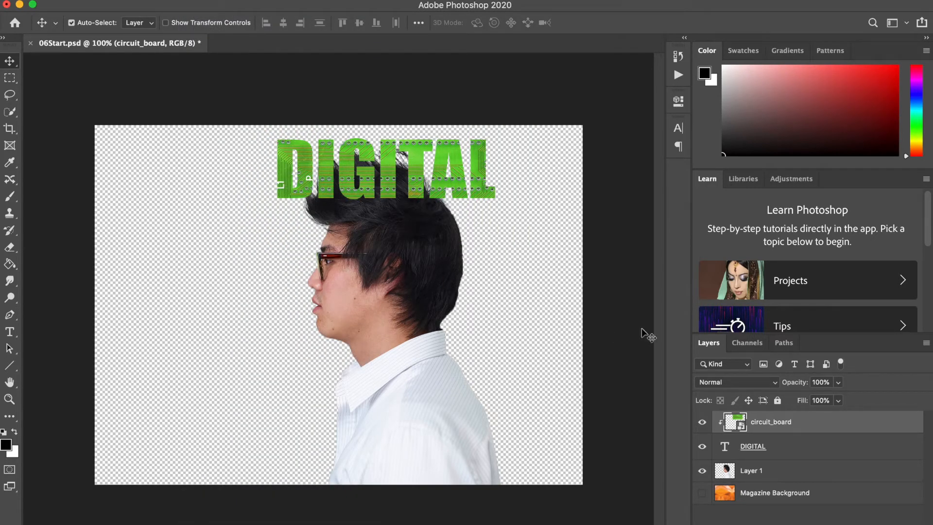
{"action": "left_click", "coordinate": [775, 447], "text": "super"}
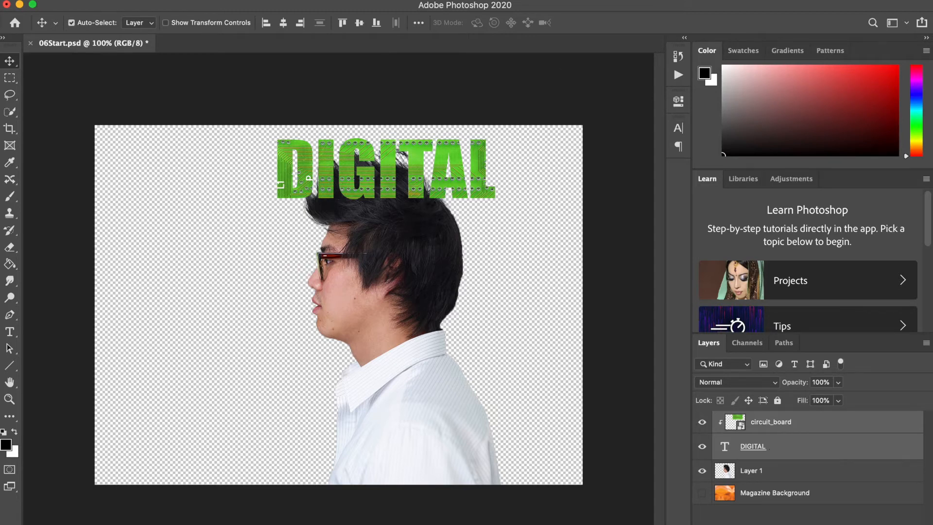
{"action": "key", "text": "super+e"}
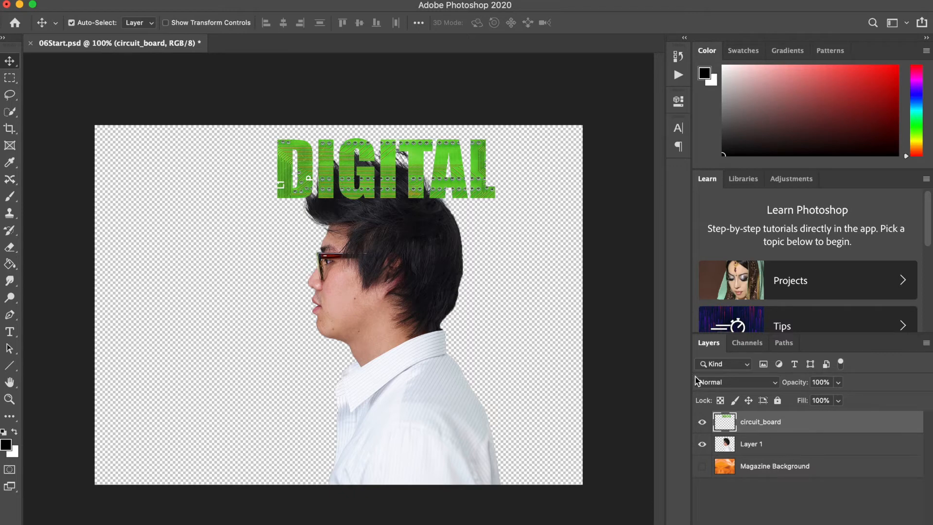
{"action": "left_click_drag", "start_coordinate": [351, 171], "coordinate": [348, 169]}
Step: Enter Quick Mask mode on Layer 1 with the Brush tool, ready to mask the man's glasses
{"action": "key", "text": "super+equal"}
{"action": "key", "text": "super+equal"}
{"action": "key", "text": "super+equal"}
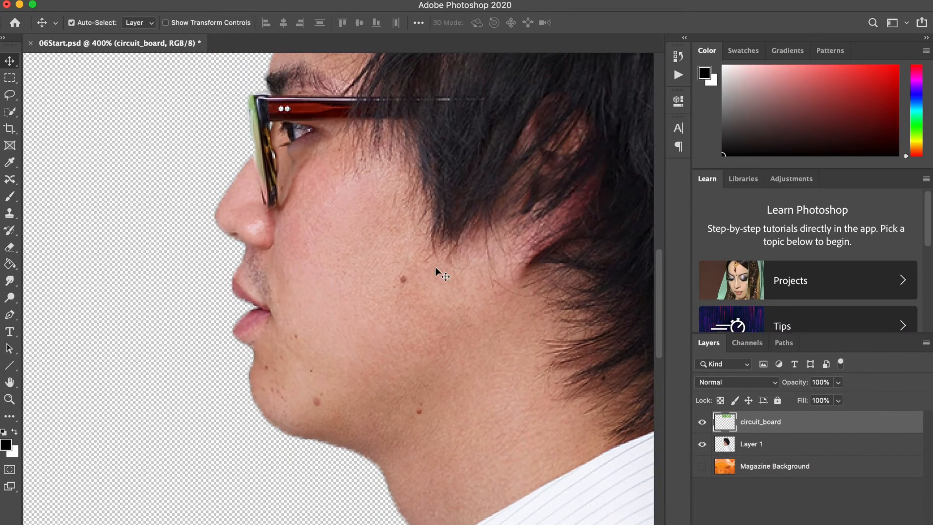
{"action": "scroll", "coordinate": [436, 267], "scroll_direction": "up", "scroll_amount": 5}
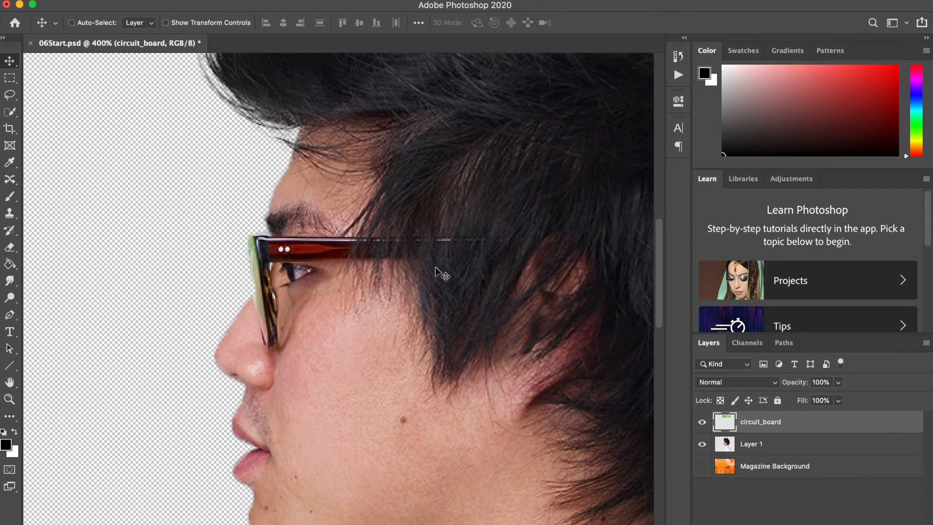
{"action": "key", "text": "super+equal"}
{"action": "key", "text": "super+equal"}
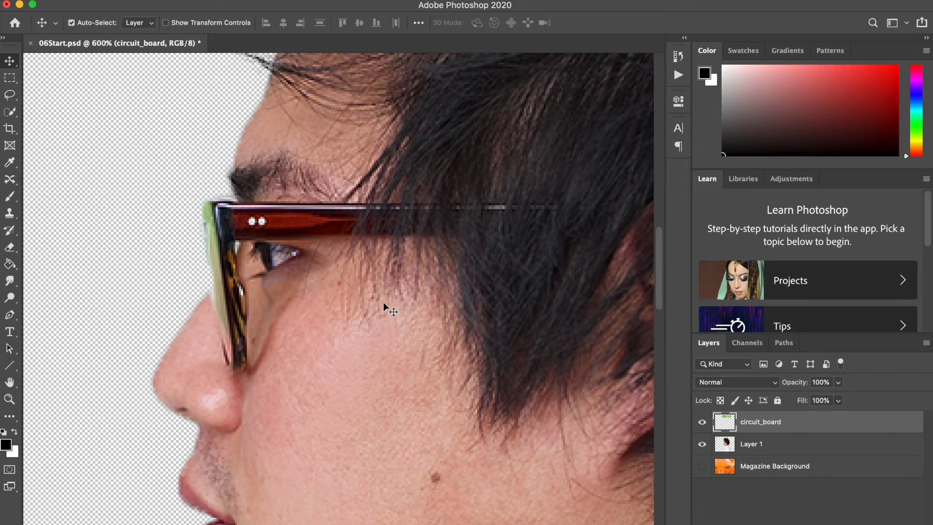
{"action": "left_click", "coordinate": [760, 448]}
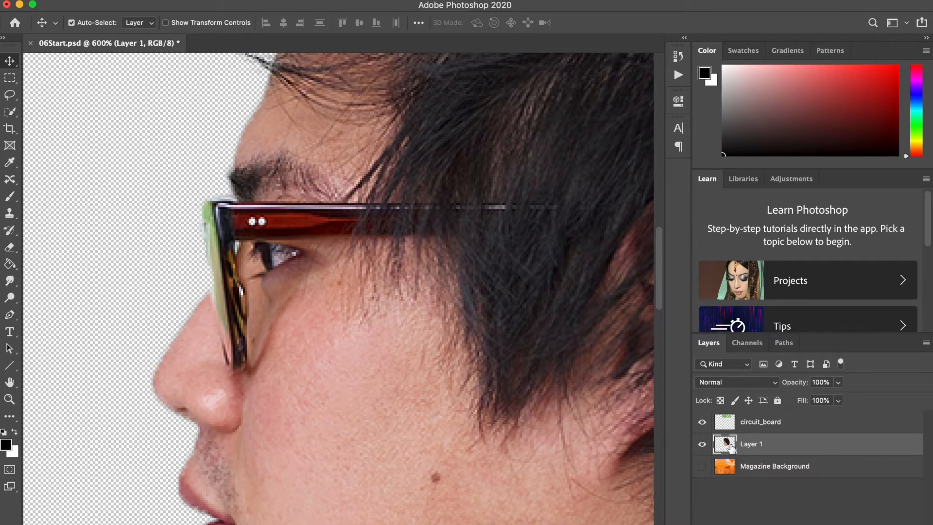
{"action": "left_click", "coordinate": [9, 470]}
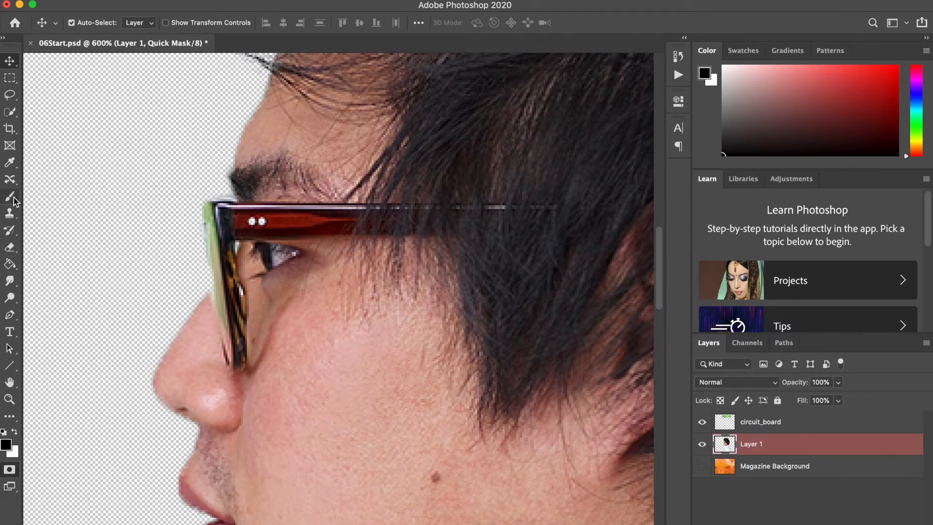
{"action": "left_click", "coordinate": [10, 197]}
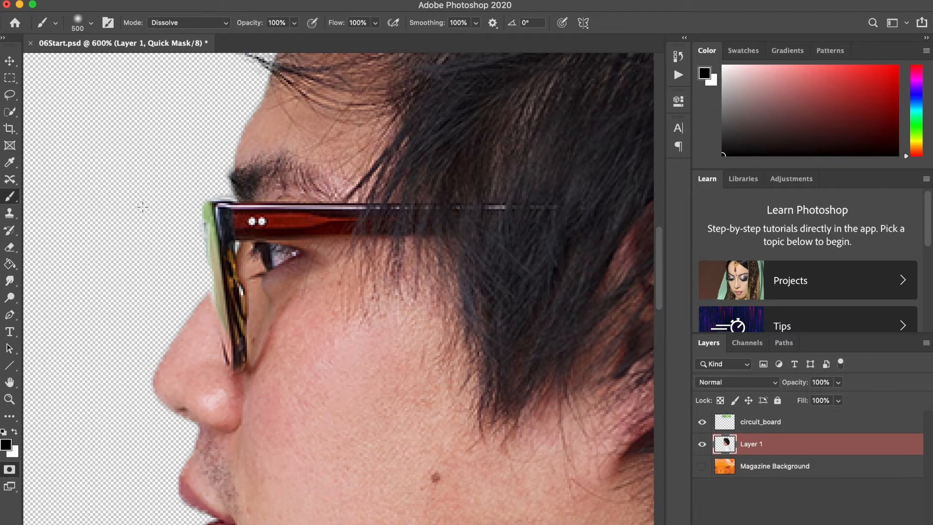
Step: Reduce the brush size to 5 and paint the Quick Mask over the upper part of the glasses' side arm
{"action": "key", "text": "bracketleft"}
{"action": "key", "text": "bracketleft"}
{"action": "key", "text": "bracketleft"}
{"action": "key", "text": "bracketleft"}
{"action": "key", "text": "bracketleft"}
{"action": "key", "text": "bracketleft"}
{"action": "key", "text": "bracketleft"}
{"action": "left_click", "coordinate": [292, 220]}
{"action": "mouse_move", "coordinate": [286, 217]}
{"action": "left_mouse_down"}
{"action": "mouse_move", "coordinate": [344, 214]}
{"action": "mouse_move", "coordinate": [219, 208]}
{"action": "mouse_move", "coordinate": [227, 234]}
{"action": "mouse_move", "coordinate": [265, 230]}
{"action": "mouse_move", "coordinate": [236, 221]}
{"action": "mouse_move", "coordinate": [244, 219]}
{"action": "mouse_move", "coordinate": [288, 217]}
{"action": "mouse_move", "coordinate": [239, 216]}
{"action": "mouse_move", "coordinate": [286, 217]}
{"action": "left_mouse_up"}
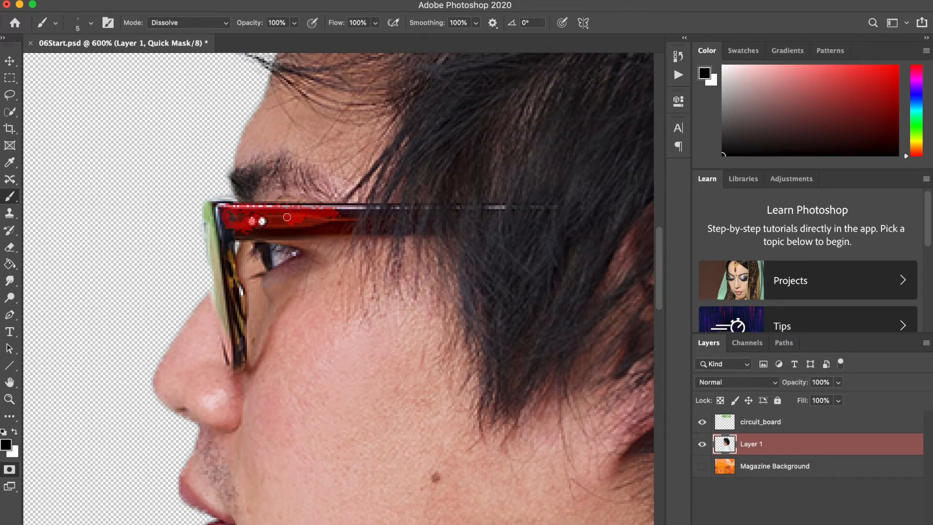
Step: Set the brush mode to Normal and size to 8, then paint the mask over the glasses' side arm and front rim
{"action": "left_click", "coordinate": [223, 22]}
{"action": "left_click", "coordinate": [215, 19]}
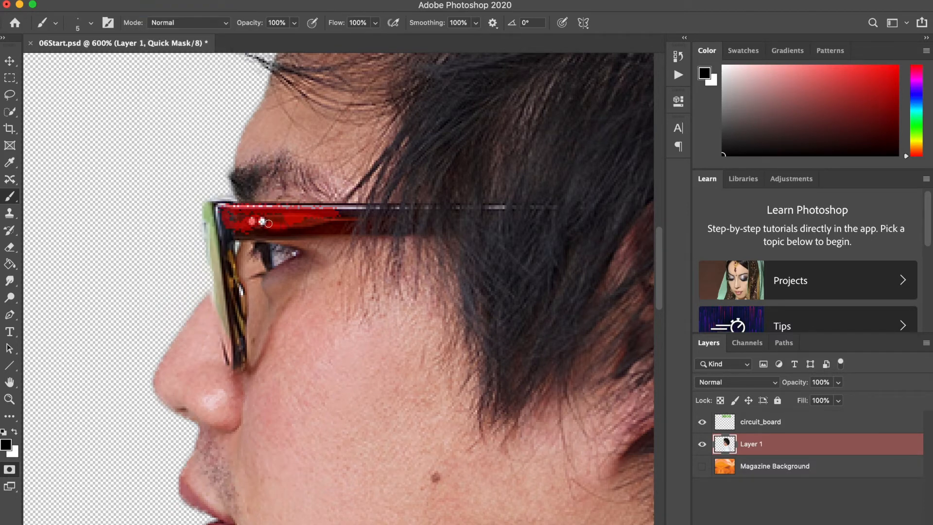
{"action": "key", "text": "bracketright"}
{"action": "key", "text": "bracketright"}
{"action": "key", "text": "bracketright"}
{"action": "mouse_move", "coordinate": [225, 216]}
{"action": "left_mouse_down"}
{"action": "mouse_move", "coordinate": [359, 210]}
{"action": "mouse_move", "coordinate": [348, 210]}
{"action": "left_mouse_up"}
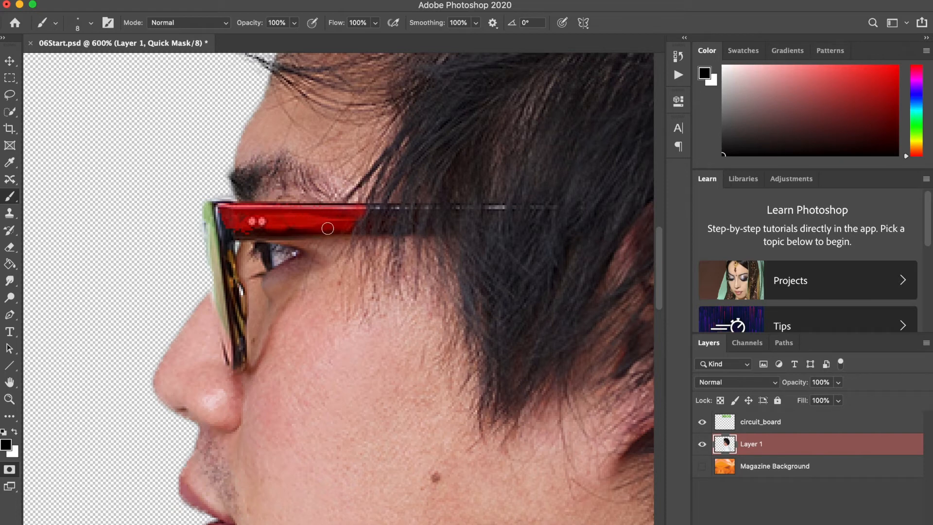
{"action": "mouse_move", "coordinate": [292, 227]}
{"action": "left_mouse_down"}
{"action": "mouse_move", "coordinate": [227, 231]}
{"action": "mouse_move", "coordinate": [220, 216]}
{"action": "mouse_move", "coordinate": [242, 365]}
{"action": "mouse_move", "coordinate": [239, 353]}
{"action": "left_mouse_up"}
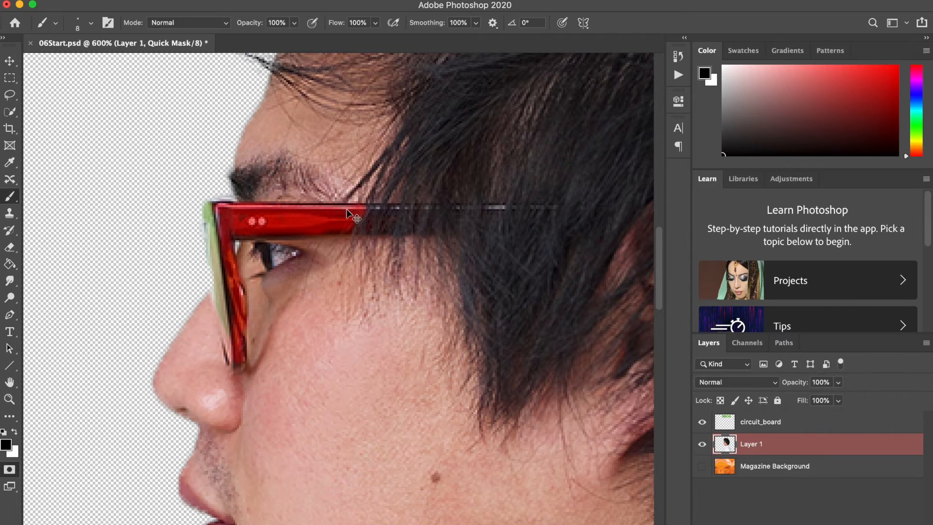
Step: Reduce the brush size to 5 and touch up the Quick Mask along the edges of the arm and front frame
{"action": "key", "text": "super+equal"}
{"action": "key", "text": "super+equal"}
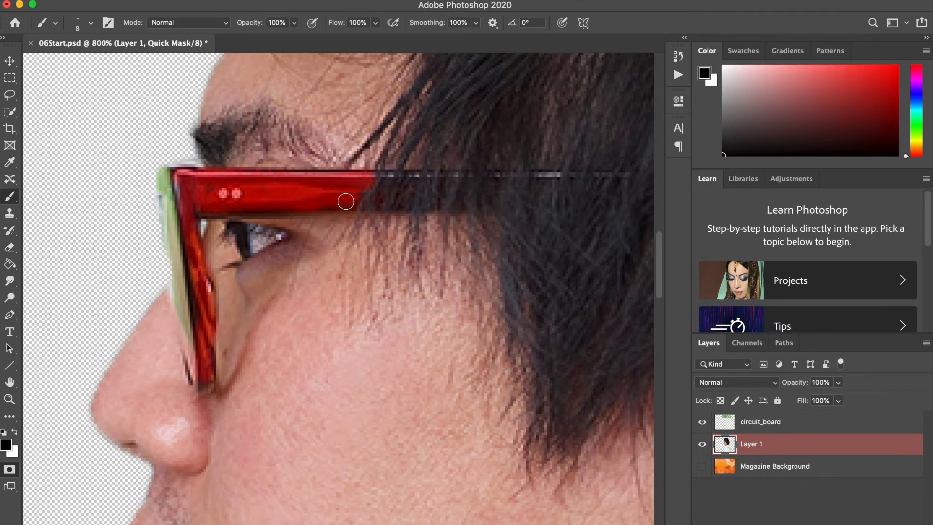
{"action": "key", "text": "bracketleft"}
{"action": "key", "text": "bracketleft"}
{"action": "key", "text": "bracketleft"}
{"action": "left_click_drag", "start_coordinate": [330, 206], "coordinate": [177, 214]}
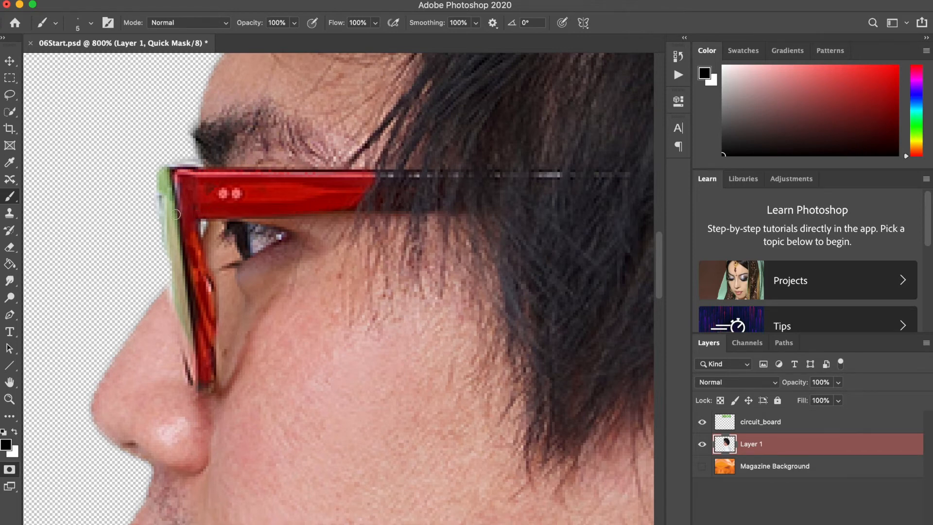
Step: Paint the Quick Mask over the parts of the glasses' arm showing between the hair strands, using brush size 4
{"action": "left_click_drag", "start_coordinate": [390, 178], "coordinate": [382, 206]}
{"action": "left_click_drag", "start_coordinate": [416, 176], "coordinate": [413, 196]}
{"action": "left_click", "coordinate": [431, 175]}
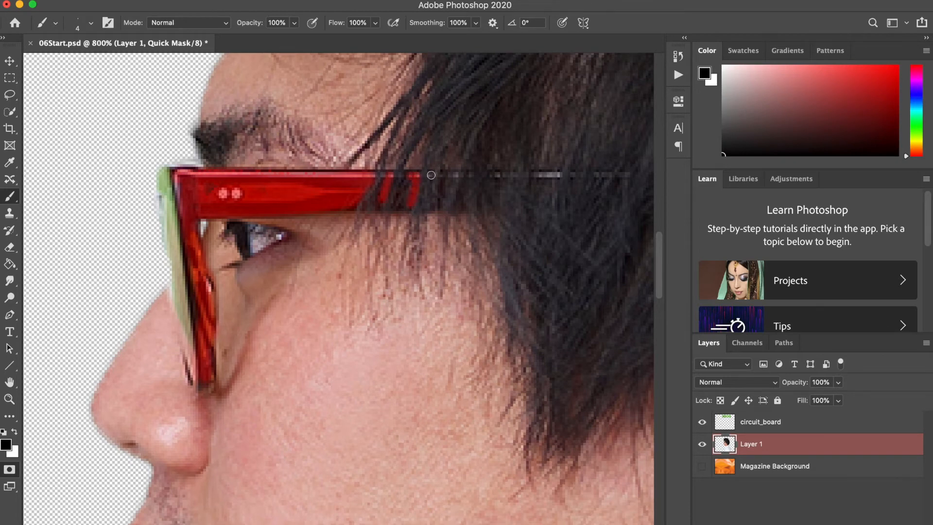
{"action": "left_click_drag", "start_coordinate": [445, 173], "coordinate": [441, 209]}
{"action": "left_click", "coordinate": [455, 174]}
{"action": "left_click_drag", "start_coordinate": [543, 175], "coordinate": [559, 176]}
{"action": "left_click", "coordinate": [611, 177]}
{"action": "left_click", "coordinate": [628, 176]}
Step: Exit Quick Mask mode and invert the selection so that only the glasses are selected
{"action": "key", "text": "super+0"}
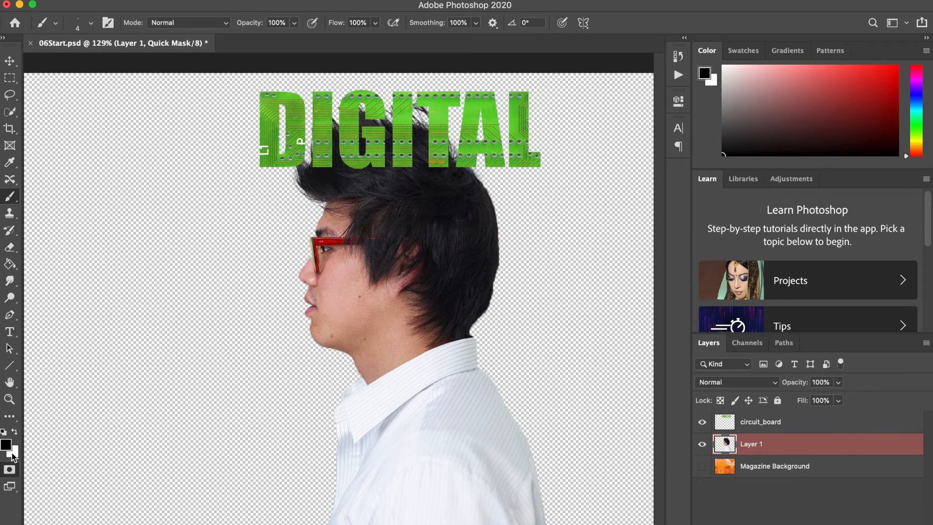
{"action": "left_click", "coordinate": [9, 470]}
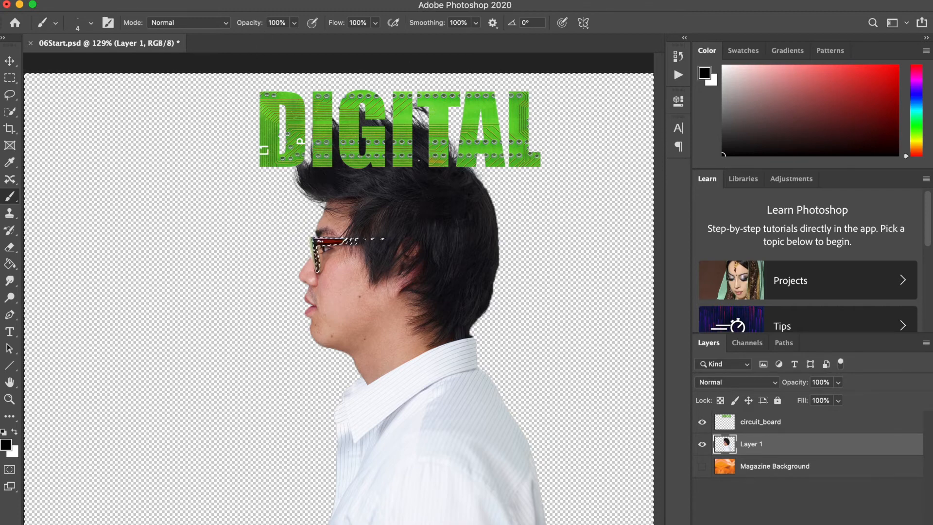
{"action": "left_click", "coordinate": [260, 0]}
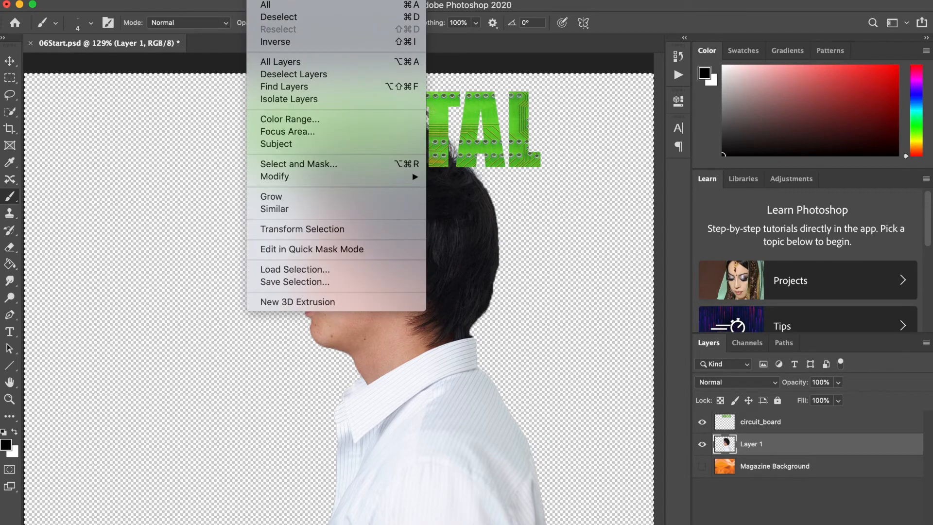
{"action": "left_click", "coordinate": [278, 40]}
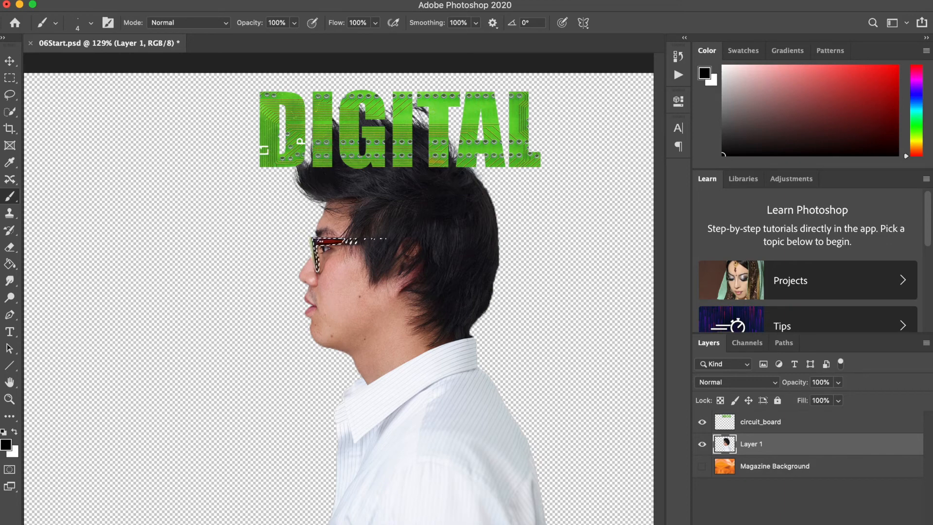
Step: Colorize the selected glasses with Hue/Saturation at hue 315 and saturation 96, then deselect them
{"action": "left_click", "coordinate": [155, 1]}
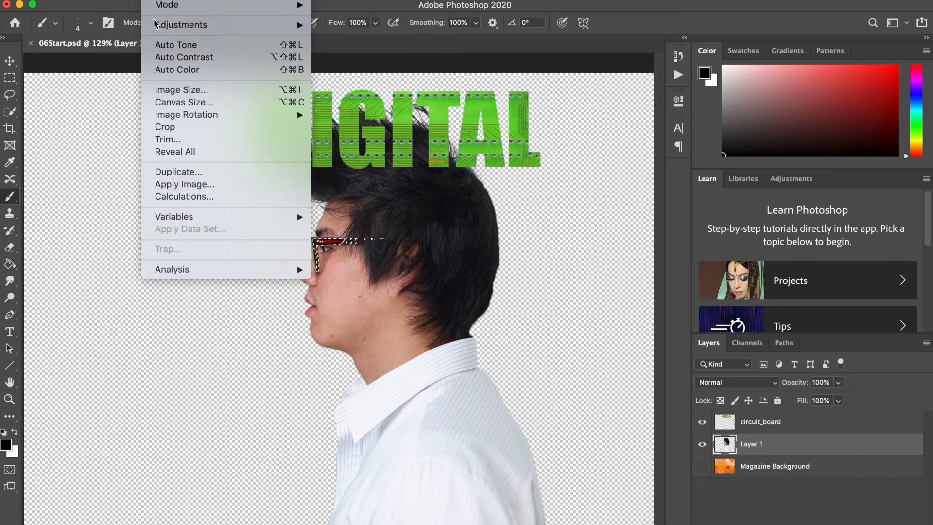
{"action": "mouse_move", "coordinate": [157, 24]}
{"action": "left_click", "coordinate": [350, 94]}
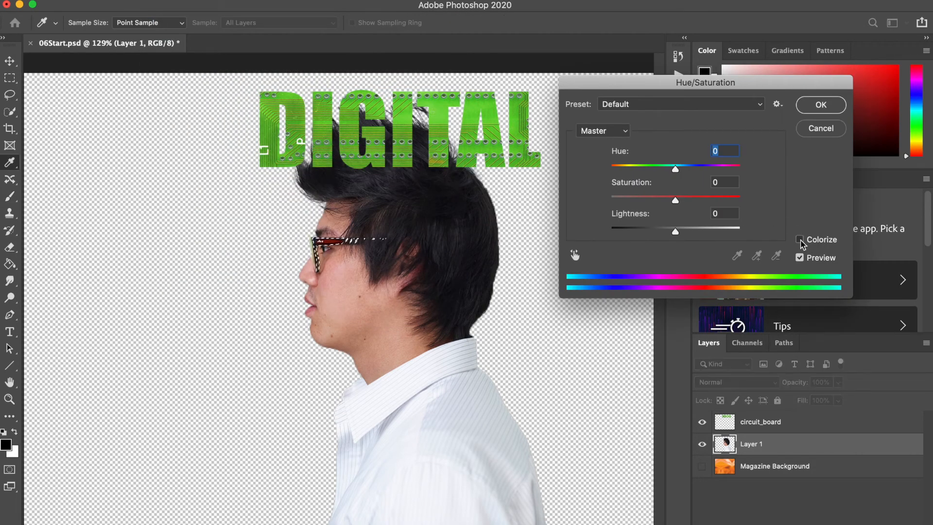
{"action": "left_click", "coordinate": [800, 240]}
{"action": "left_click_drag", "start_coordinate": [611, 169], "coordinate": [724, 168]}
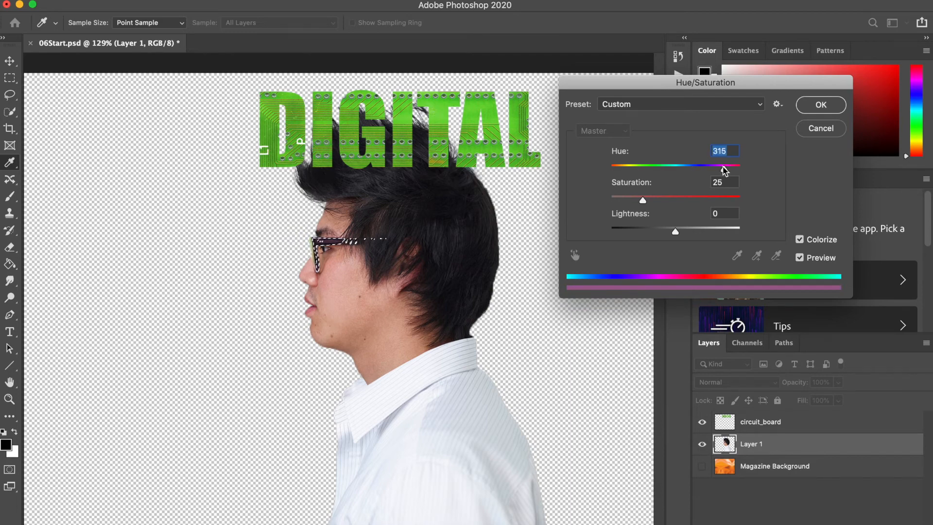
{"action": "left_click_drag", "start_coordinate": [643, 201], "coordinate": [734, 201]}
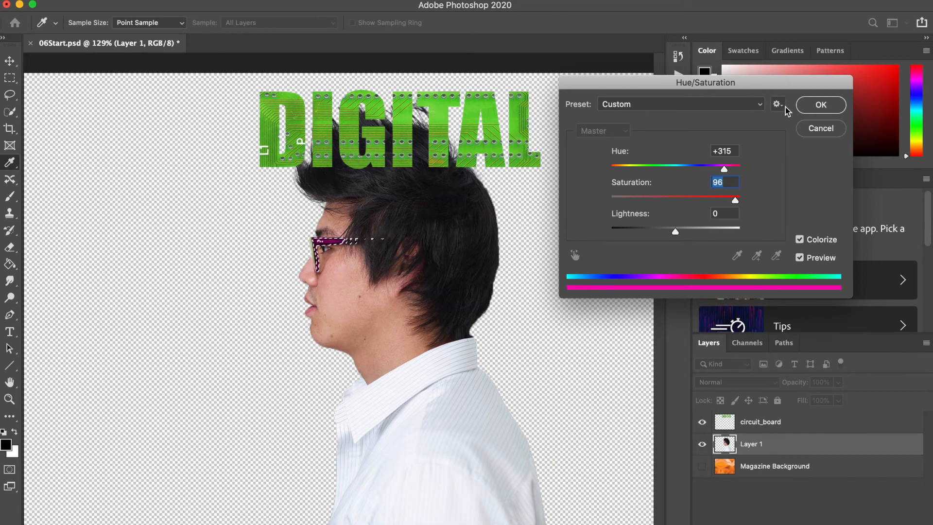
{"action": "left_click", "coordinate": [821, 104]}
{"action": "key", "text": "b"}
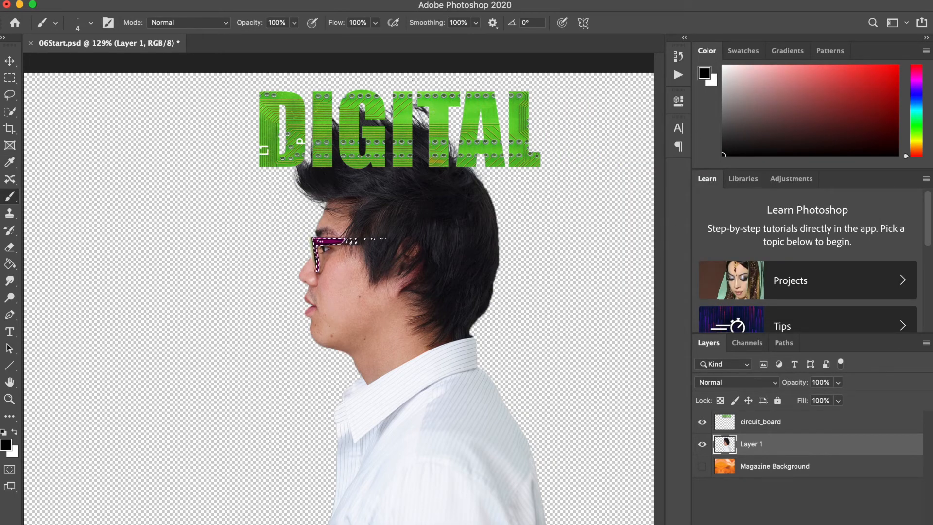
{"action": "key", "text": "super+d"}
Step: Start Puppet Warp on Layer 1 and pin the man's back, chest, shoulder, front collar and nape to anchor the shirt
{"action": "left_click", "coordinate": [125, 0]}
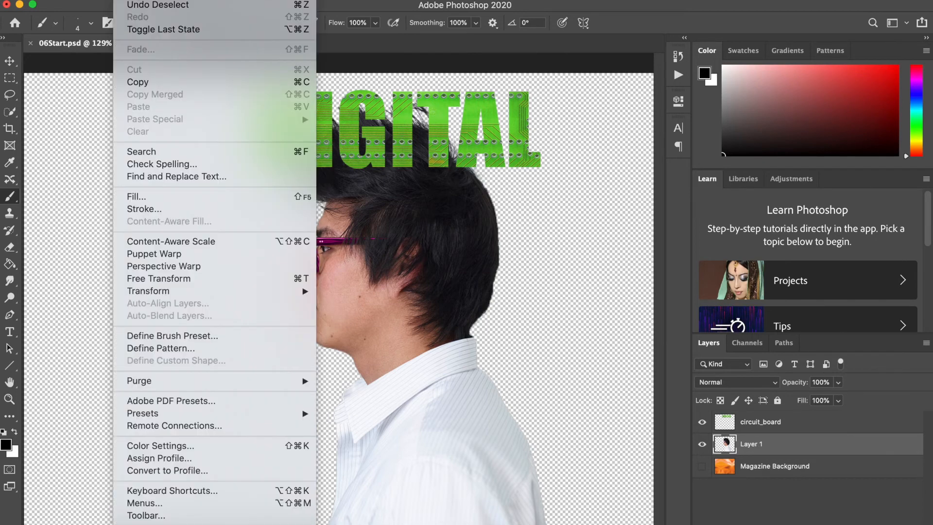
{"action": "left_click", "coordinate": [159, 255]}
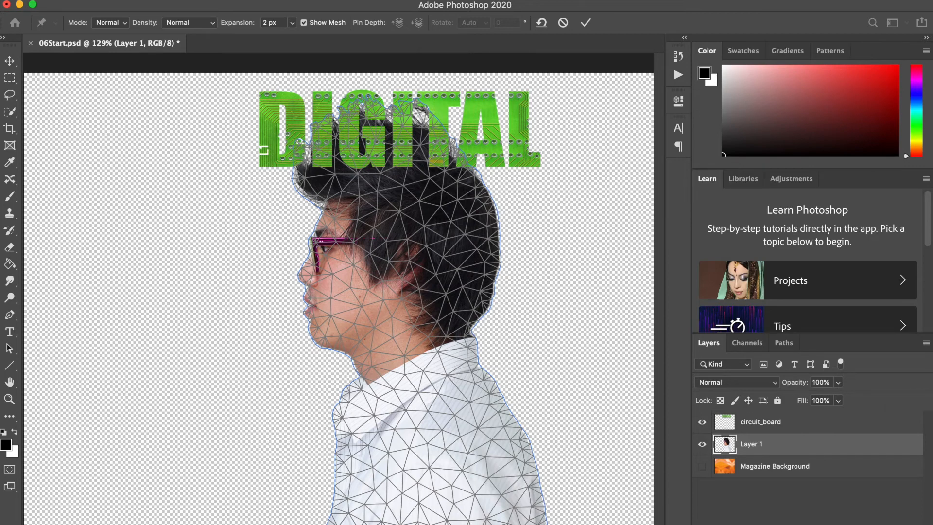
{"action": "left_click", "coordinate": [538, 474]}
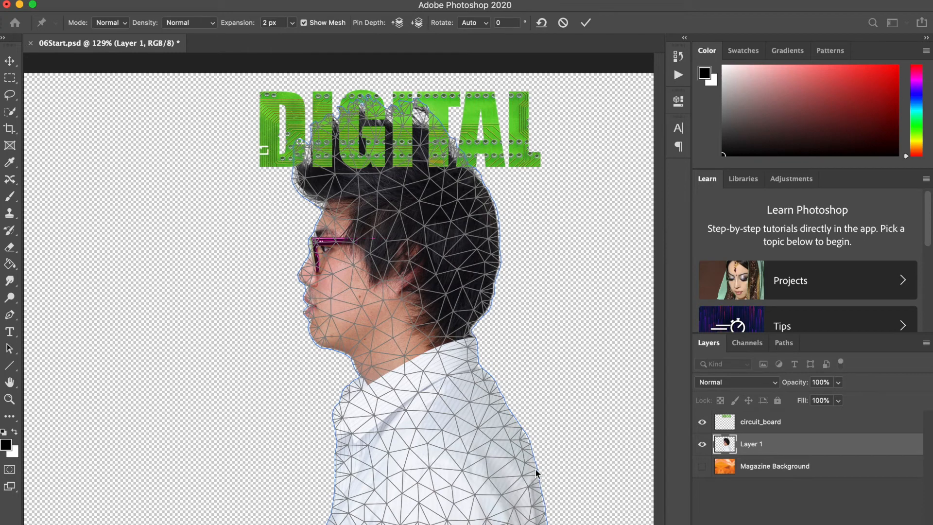
{"action": "left_click", "coordinate": [502, 403]}
{"action": "left_click", "coordinate": [474, 339]}
{"action": "left_click", "coordinate": [395, 369]}
{"action": "left_click", "coordinate": [336, 405]}
{"action": "left_click", "coordinate": [337, 466]}
{"action": "left_click", "coordinate": [439, 350], "text": "alt"}
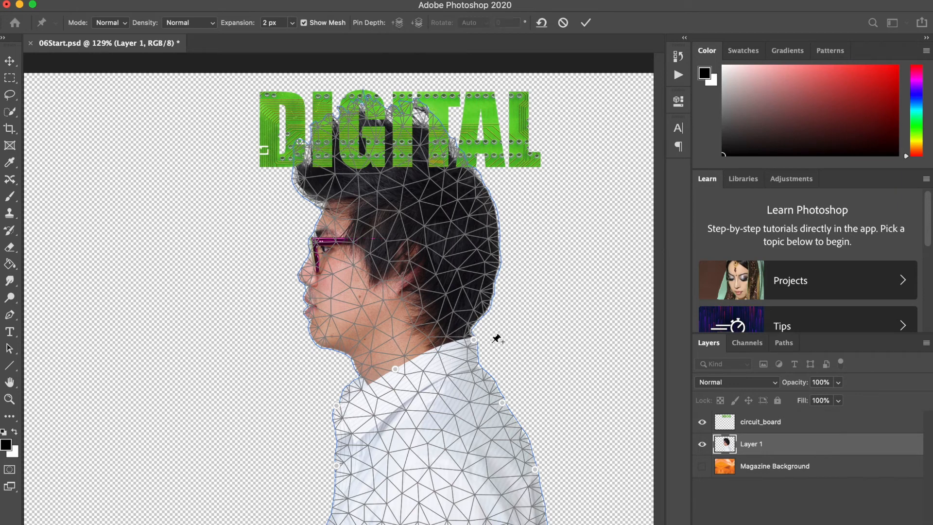
Step: Rotate the Puppet Warp pin at the back of the collar by 65 degrees to tilt the head back, and apply the warp
{"action": "left_click", "coordinate": [502, 402]}
{"action": "left_click", "coordinate": [472, 339]}
{"action": "key", "text": "alt"}
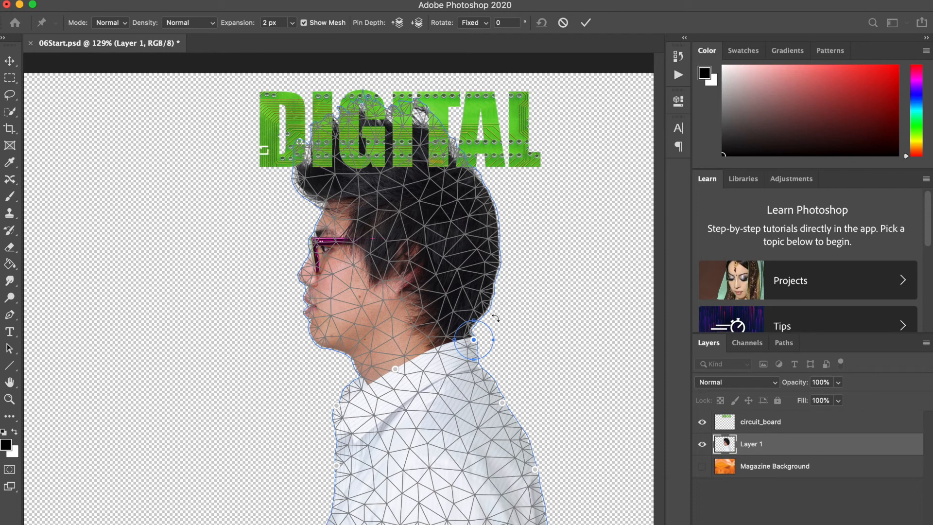
{"action": "left_click_drag", "start_coordinate": [495, 318], "coordinate": [524, 359]}
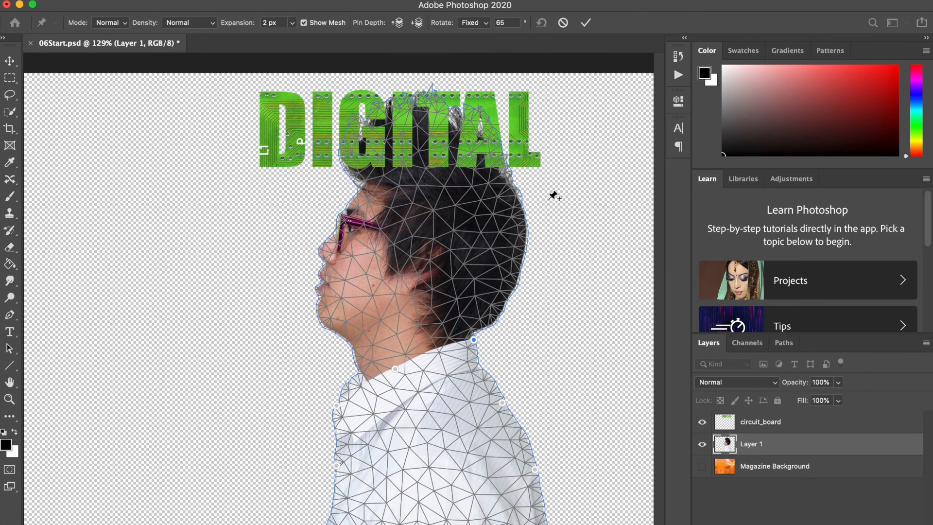
{"action": "left_click", "coordinate": [583, 26]}
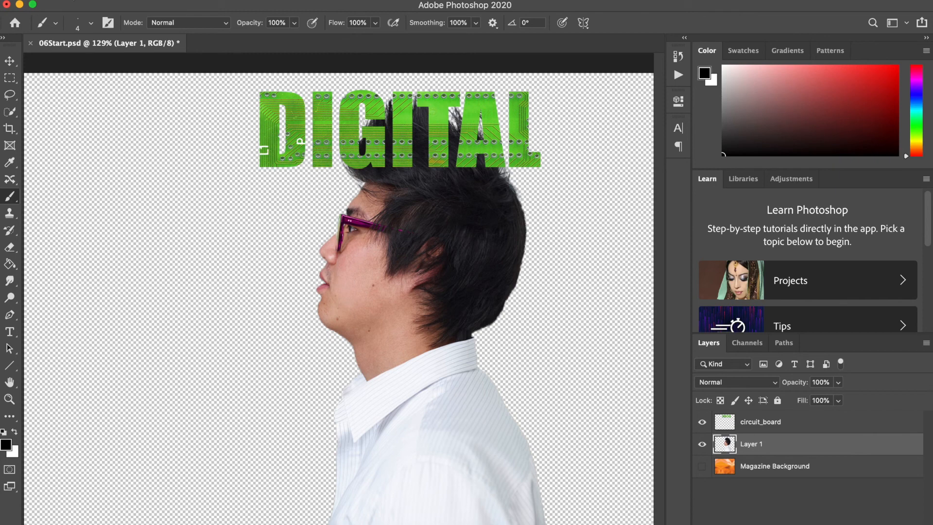
Step: Move the DIGITAL text about 0.38 in right and 0.095 in down over the tilted head, and show the Magazine Background layer
{"action": "left_click", "coordinate": [9, 61]}
{"action": "left_click", "coordinate": [298, 119]}
{"action": "left_click_drag", "start_coordinate": [297, 119], "coordinate": [319, 128]}
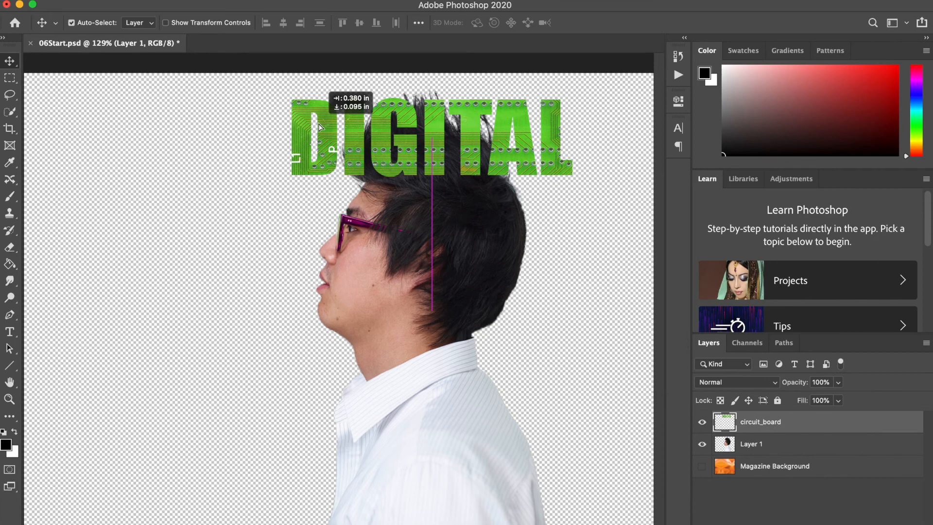
{"action": "left_click_drag", "start_coordinate": [320, 127], "coordinate": [320, 128]}
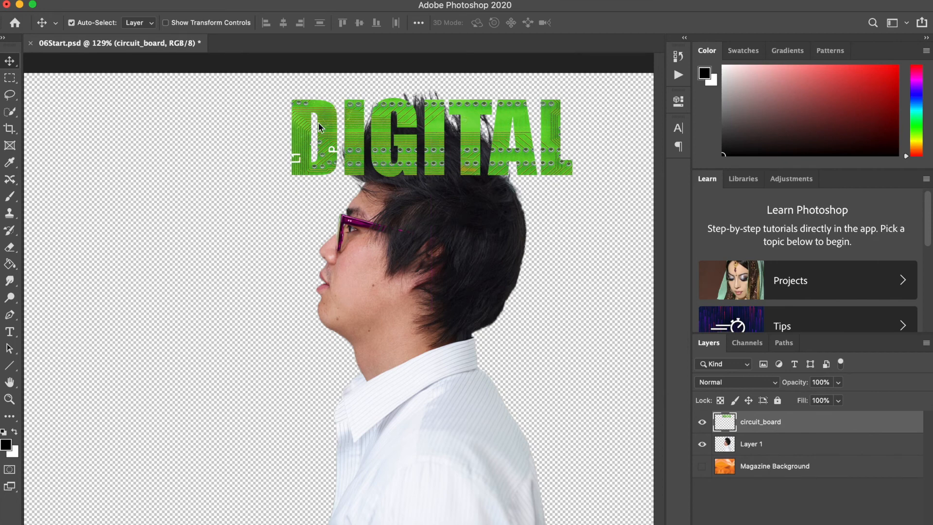
{"action": "left_click", "coordinate": [702, 468]}
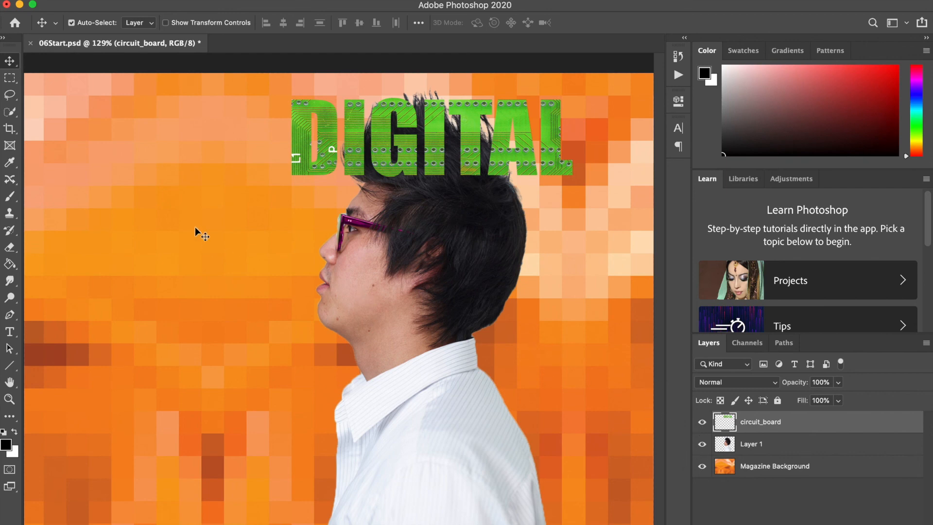
Step: Crop both sides of the canvas to a narrower portrait cover framing the man and the DIGITAL text
{"action": "left_click", "coordinate": [10, 130]}
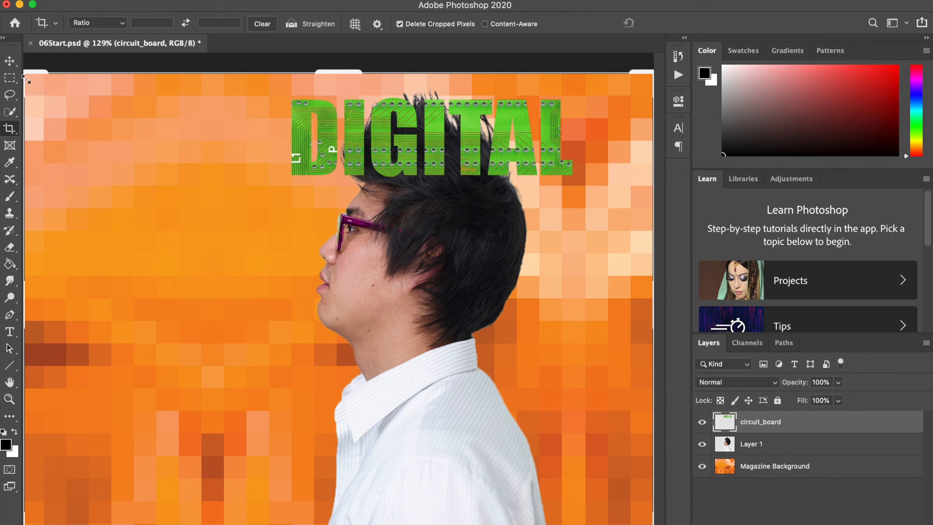
{"action": "left_click_drag", "start_coordinate": [24, 74], "coordinate": [134, 77]}
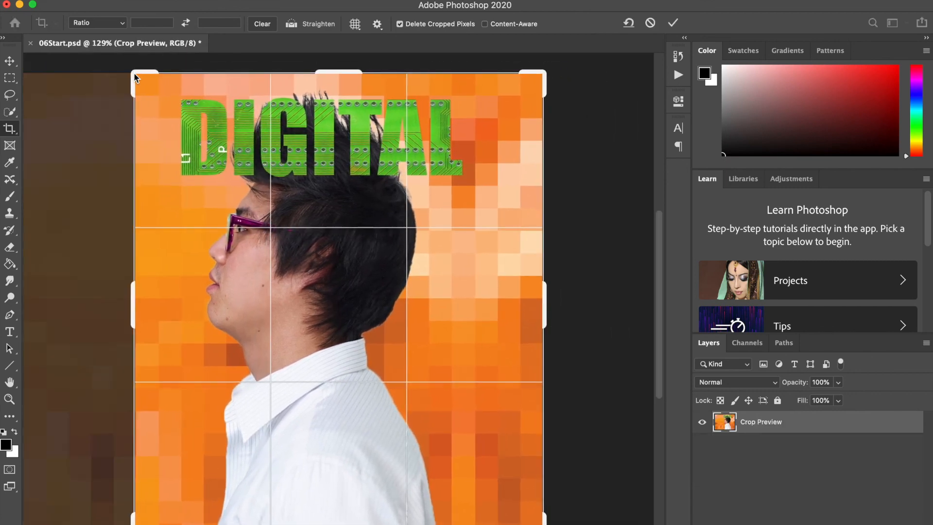
{"action": "left_click_drag", "start_coordinate": [544, 74], "coordinate": [531, 77]}
{"action": "left_click", "coordinate": [675, 23]}
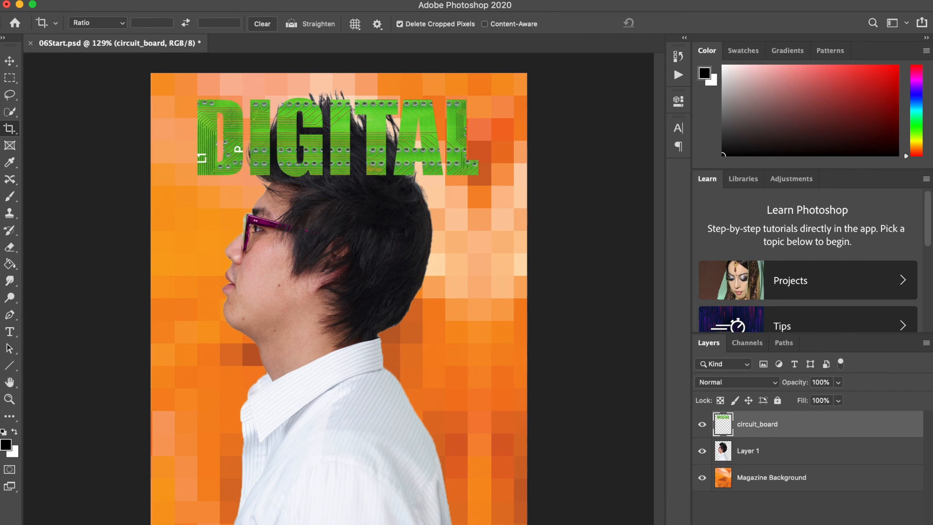
Step: Flatten all layers of the magazine cover into a single background layer
{"action": "left_click", "coordinate": [192, 1]}
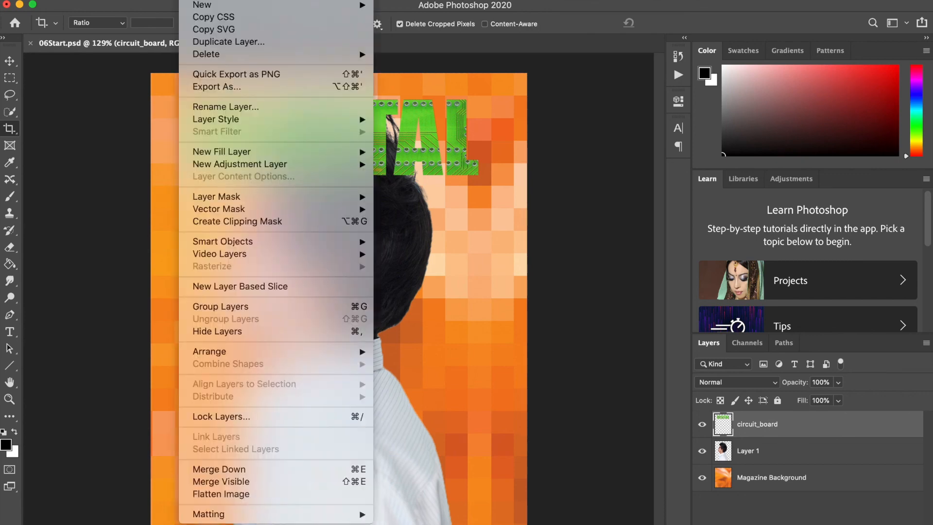
{"action": "left_click", "coordinate": [216, 494]}
{"action": "left_click", "coordinate": [99, 1]}
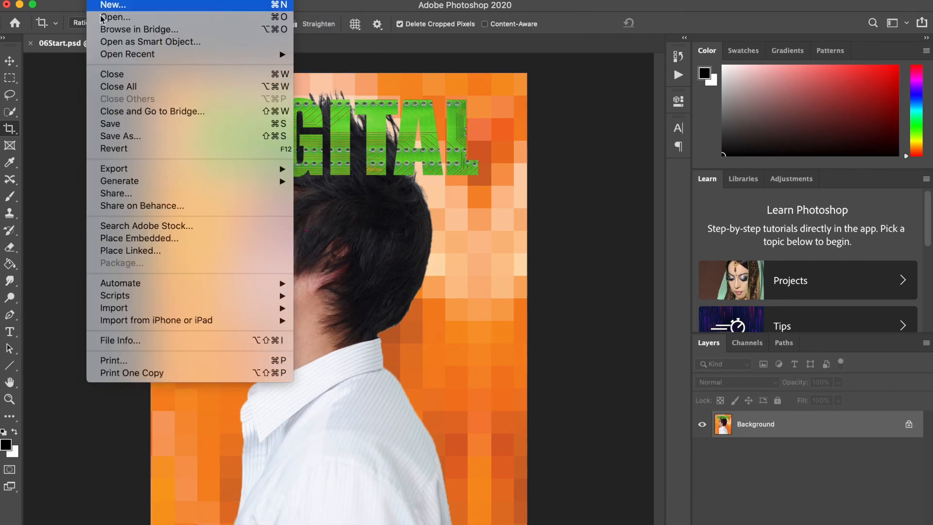